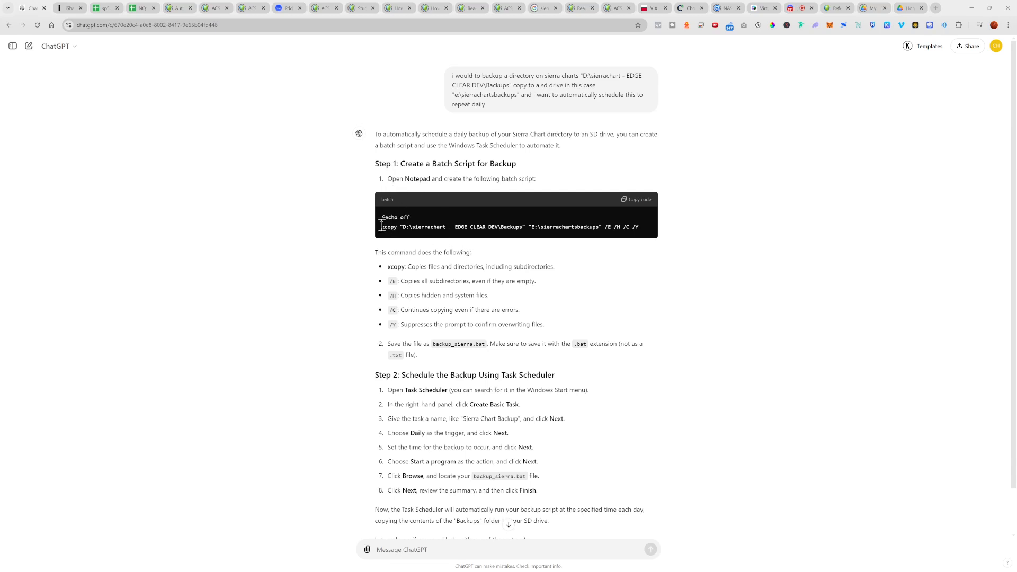
Step: Copy the xcopy batch script from the ChatGPT answer and paste it into an untitled Notepad document
click(639, 205)
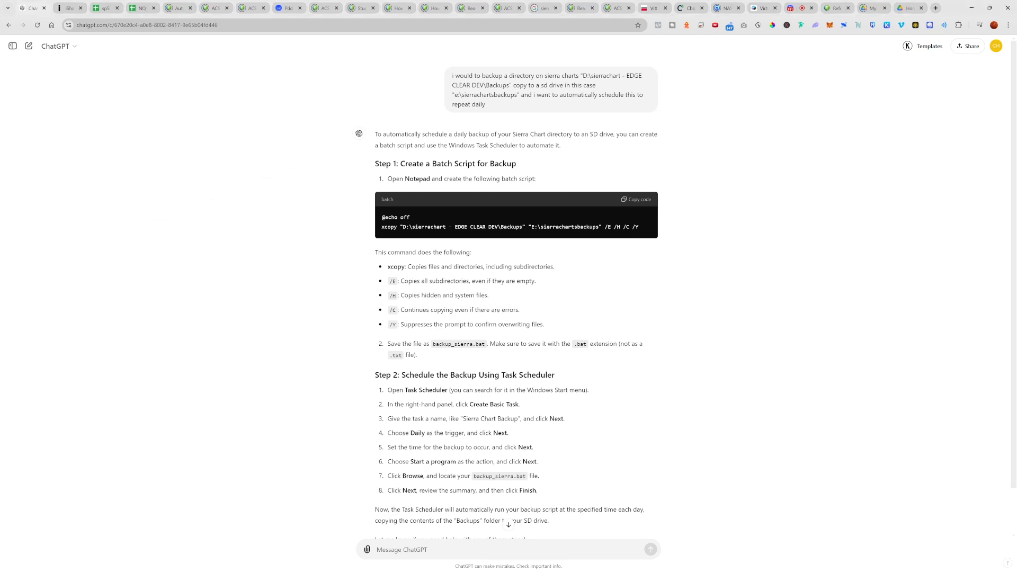
drag(0, 151, 415, 159)
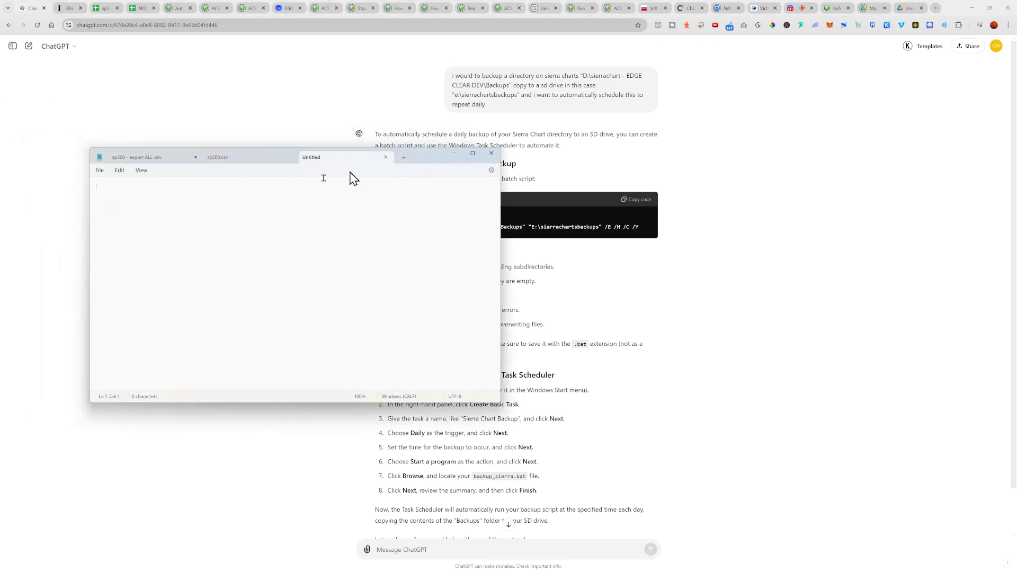
right_click(185, 192)
click(207, 251)
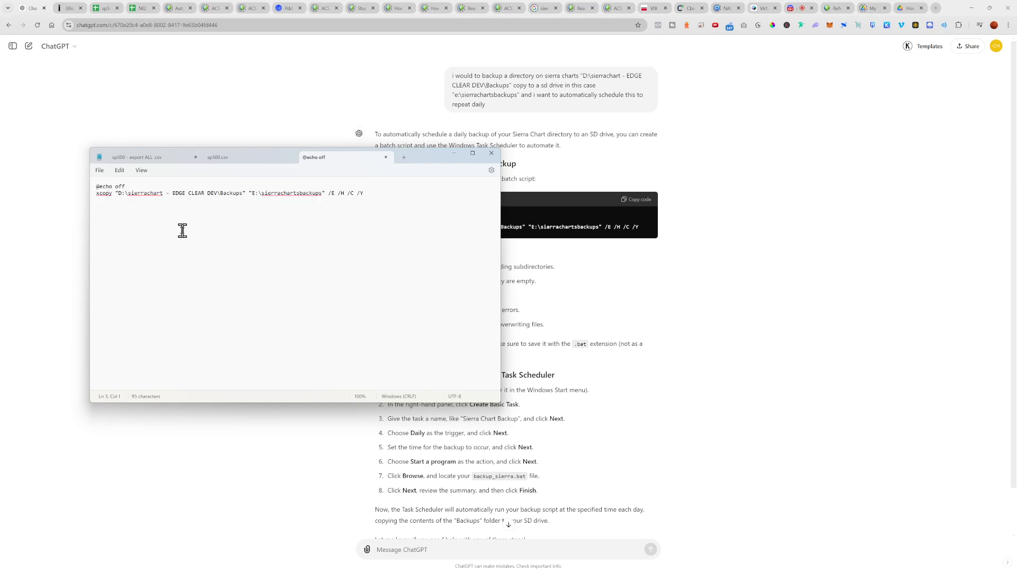
drag(425, 162, 456, 166)
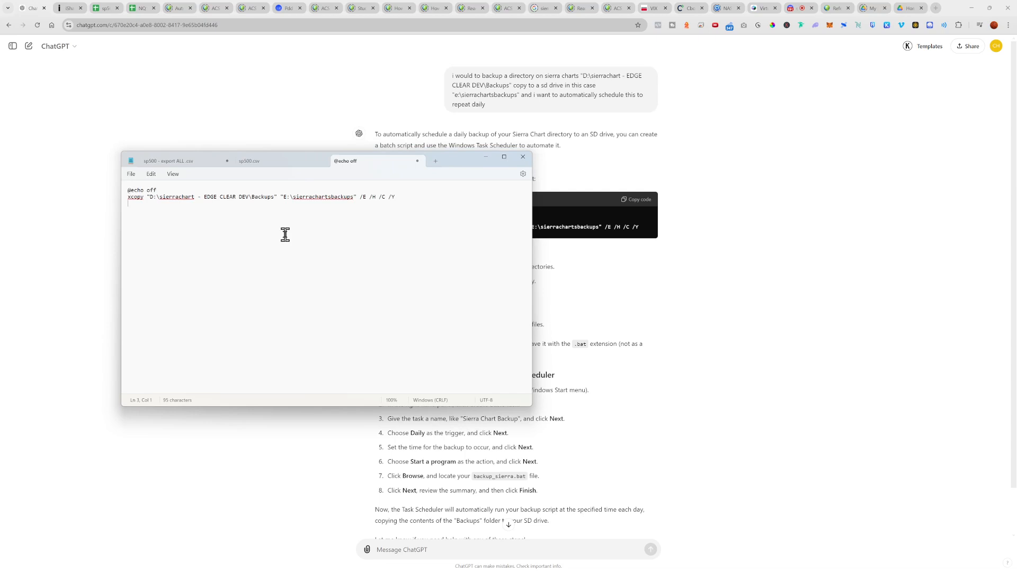
Step: Save the script to the Desktop as Sierrachartsbackupdailyscript.bat with the file type set to All files
click(132, 174)
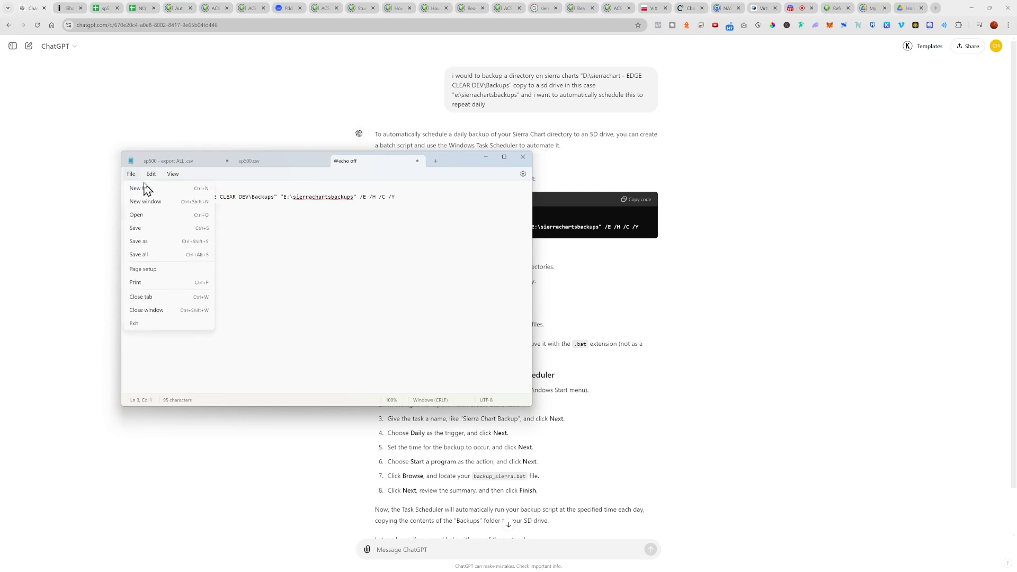
click(165, 243)
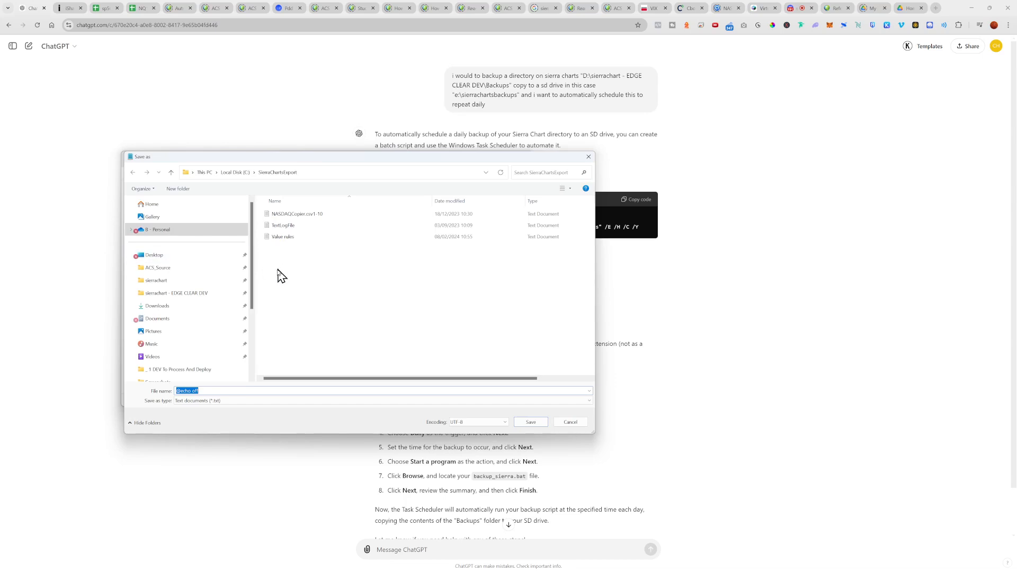
click(181, 259)
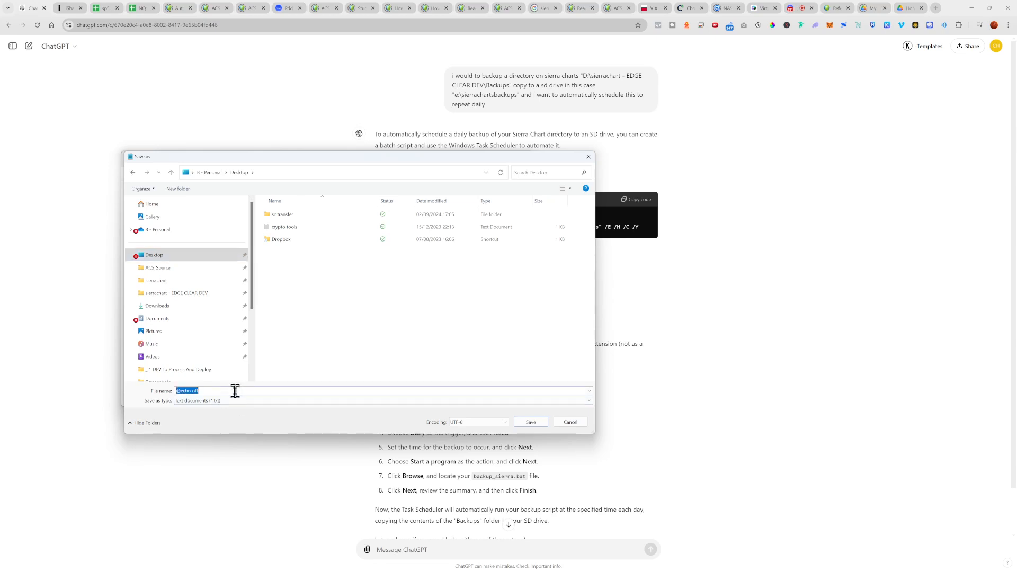
text(Sierrachartsbackupdailyscript.bat)
click(289, 401)
click(284, 410)
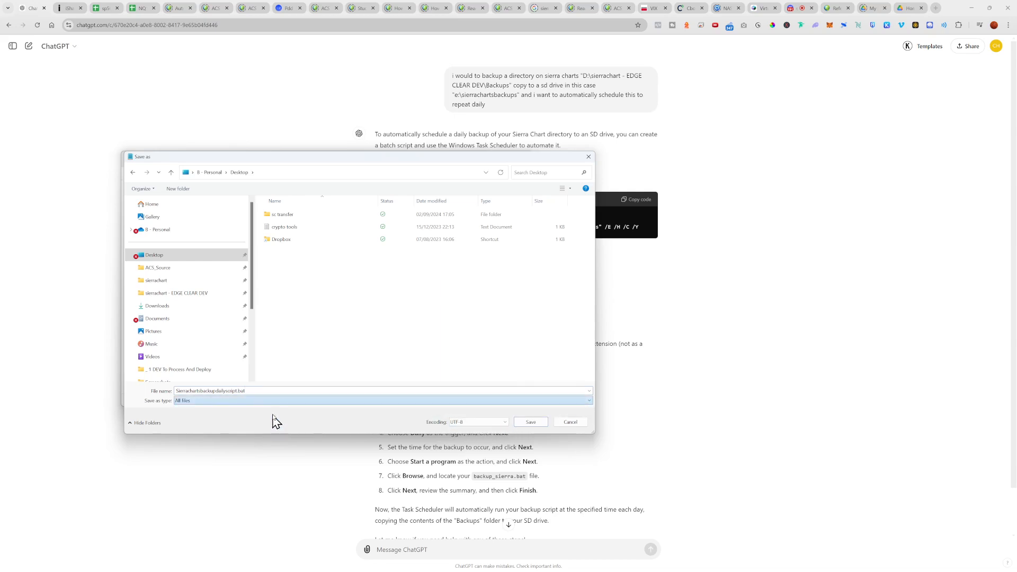
click(273, 393)
click(291, 393)
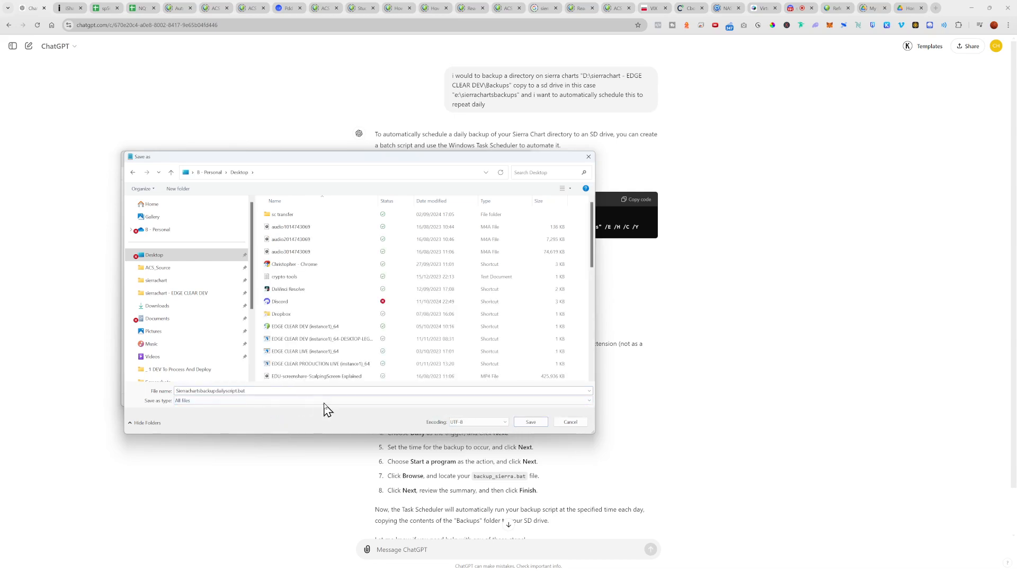
click(516, 424)
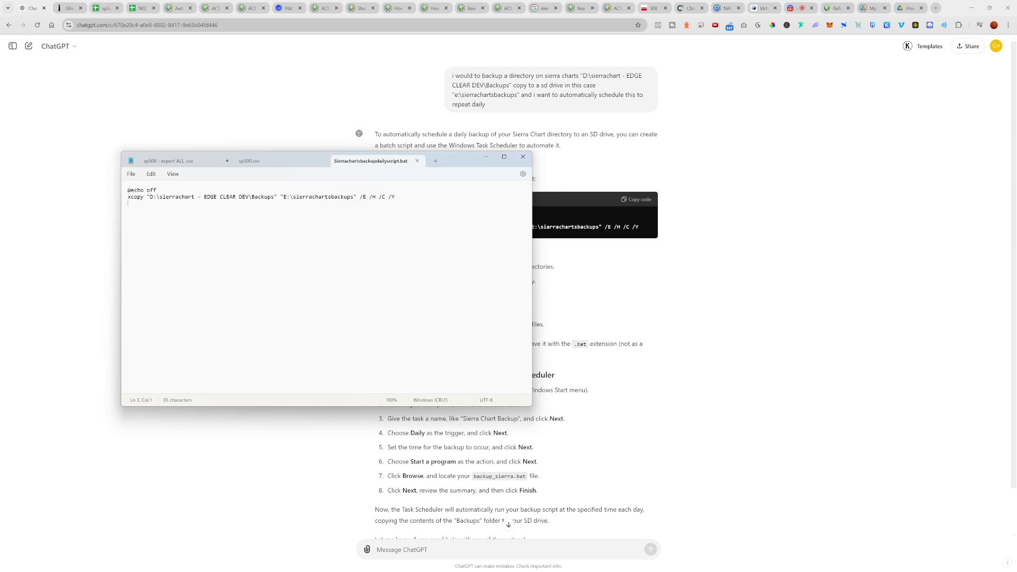
Step: Inspect the Backups folder in D:\sierrachart - EDGE CLEAR DEV in File Explorer, sorting its files by size, largest first
key(super)
drag(0, 118, 326, 116)
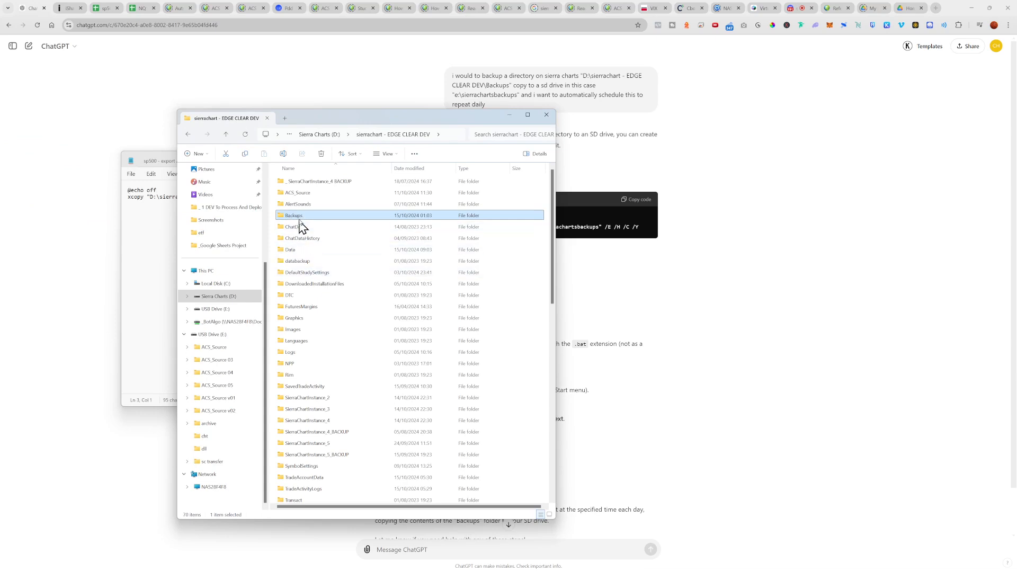
double_click(299, 219)
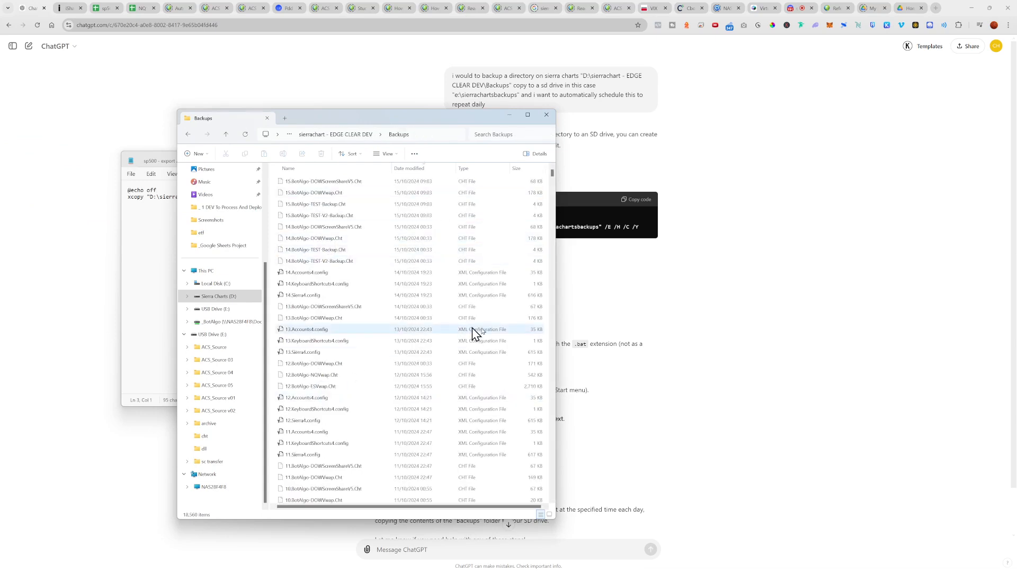
click(528, 168)
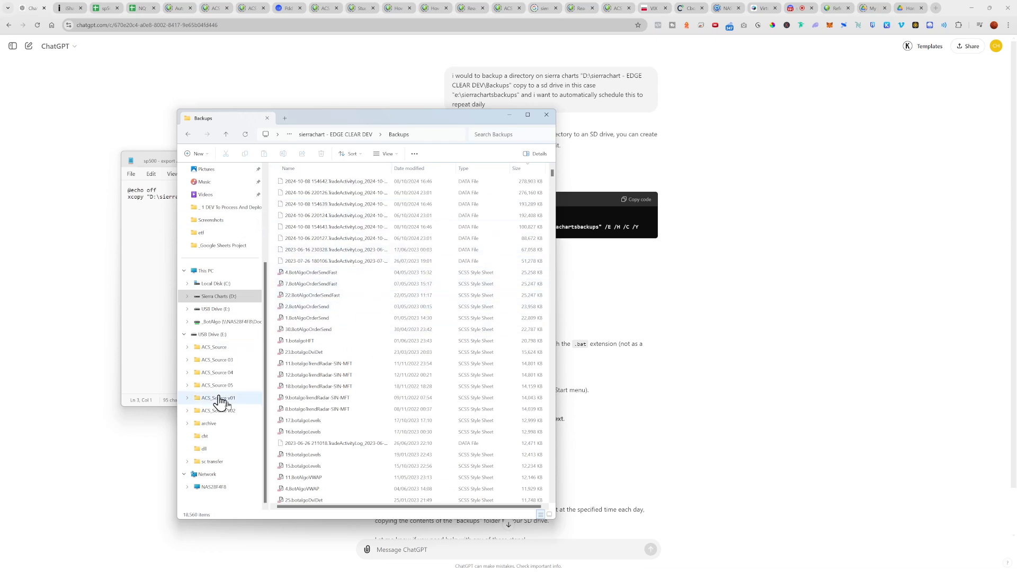
Step: Open USB Drive (E:) and copy the destination path E:\sierrachartsbackups from the script in the ChatGPT answer
click(214, 310)
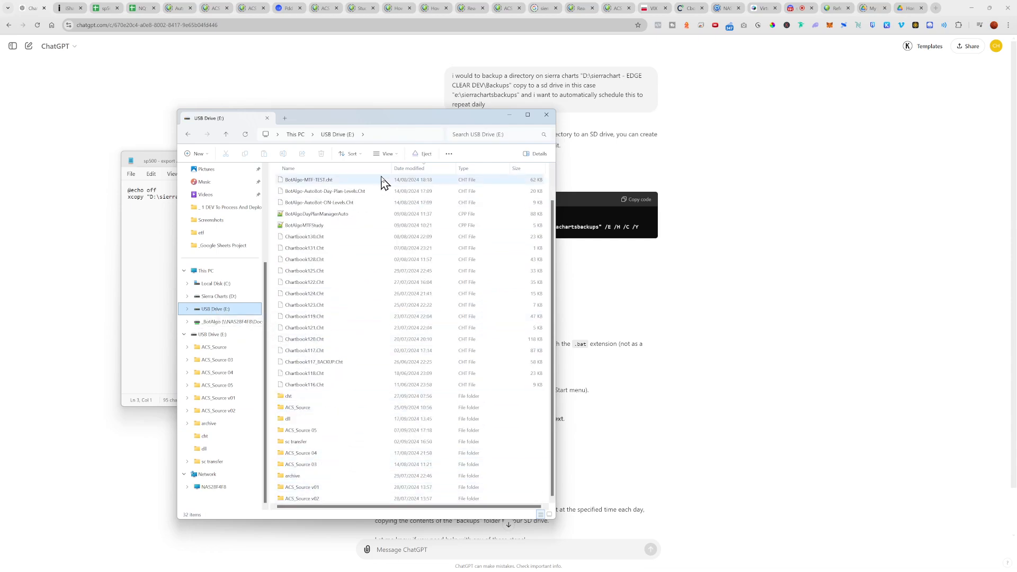
click(612, 273)
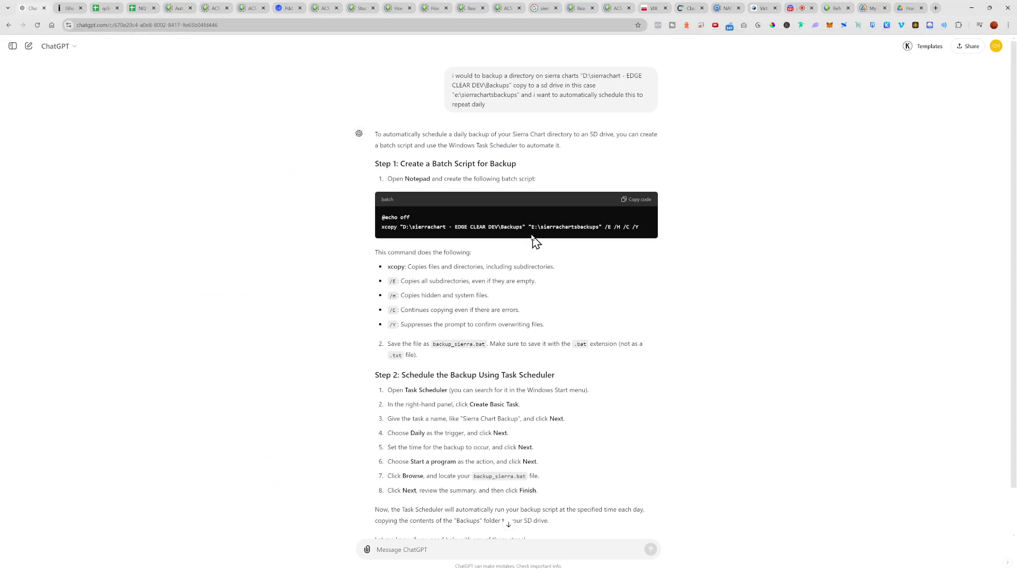
drag(531, 227, 599, 227)
right_click(575, 240)
click(597, 246)
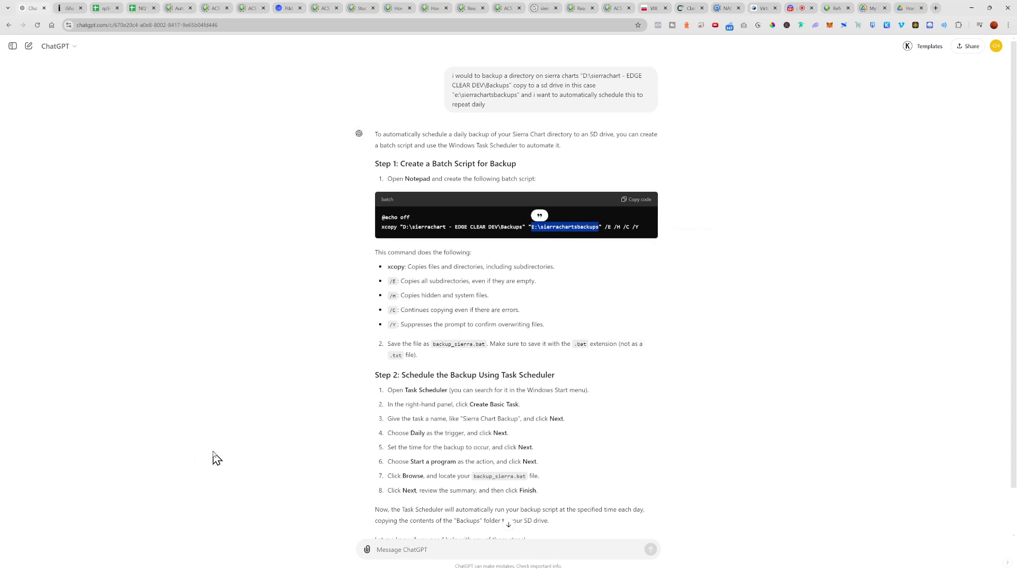
Step: Create a folder named sierrachartsbackups on USB Drive (E:) and close File Explorer
key(alt+Tab)
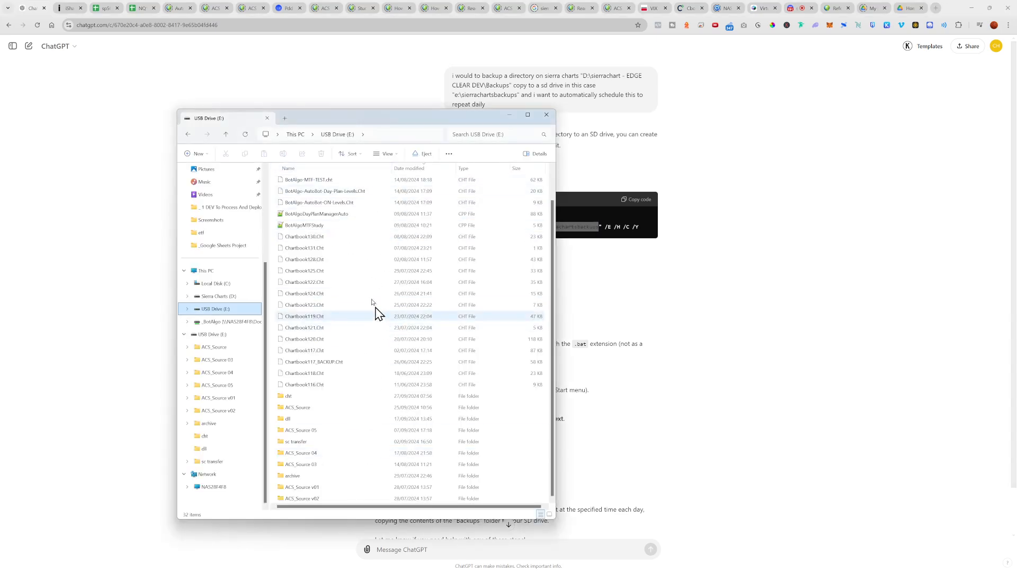
right_click(345, 306)
mouse_move(377, 362)
click(466, 368)
key(ctrl+v)
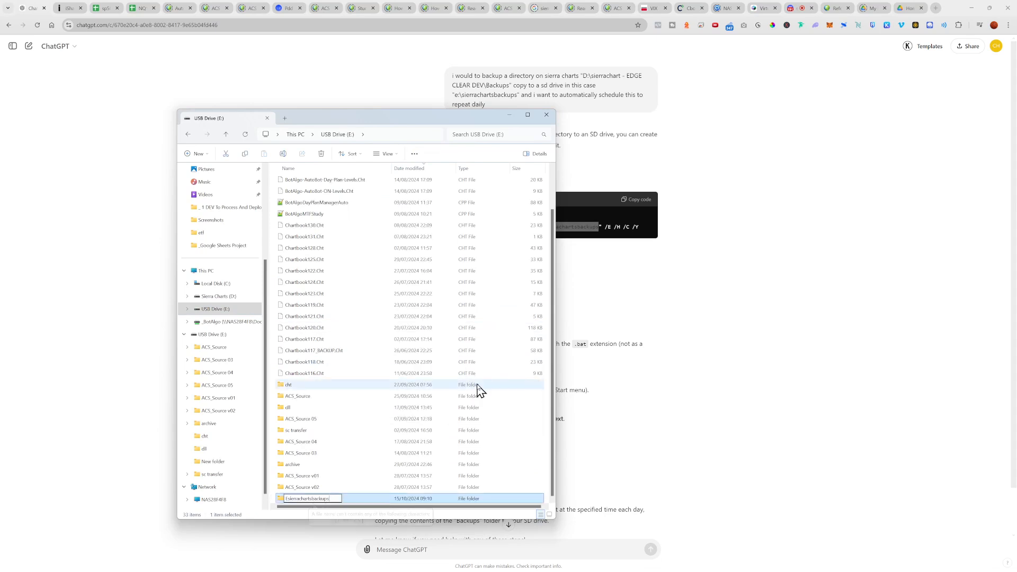
key(Home)
key(Delete)
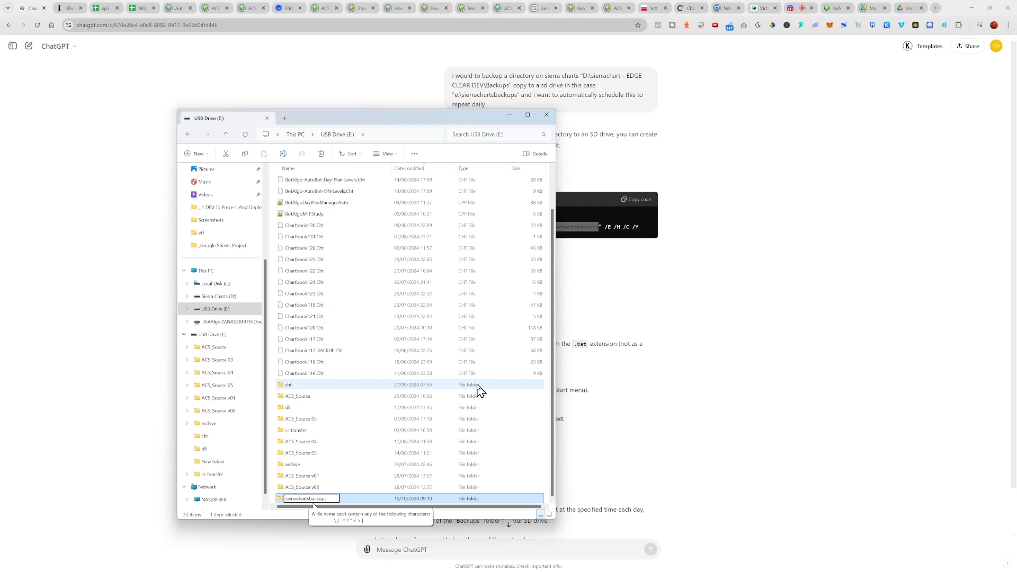
key(Return)
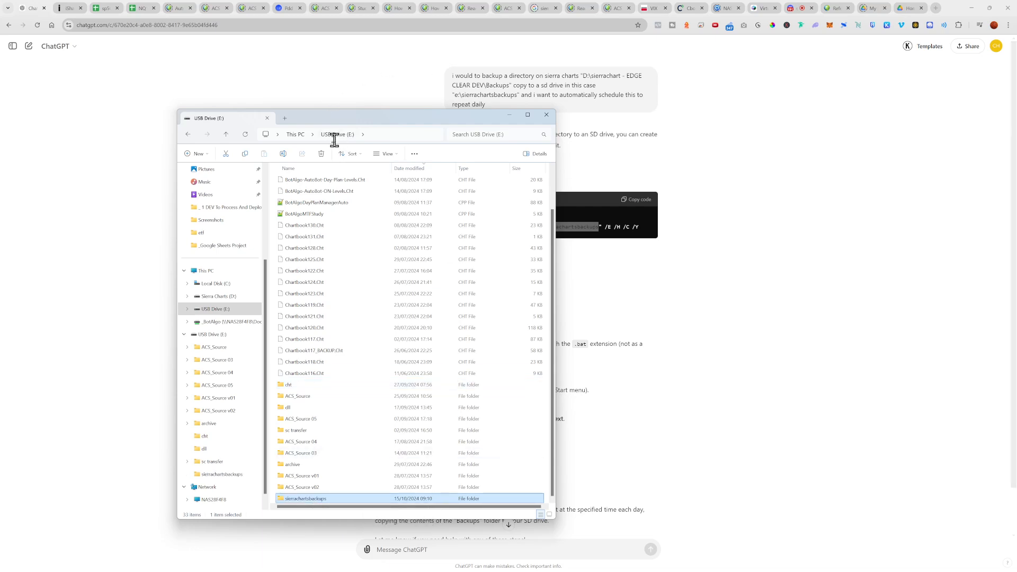
click(544, 119)
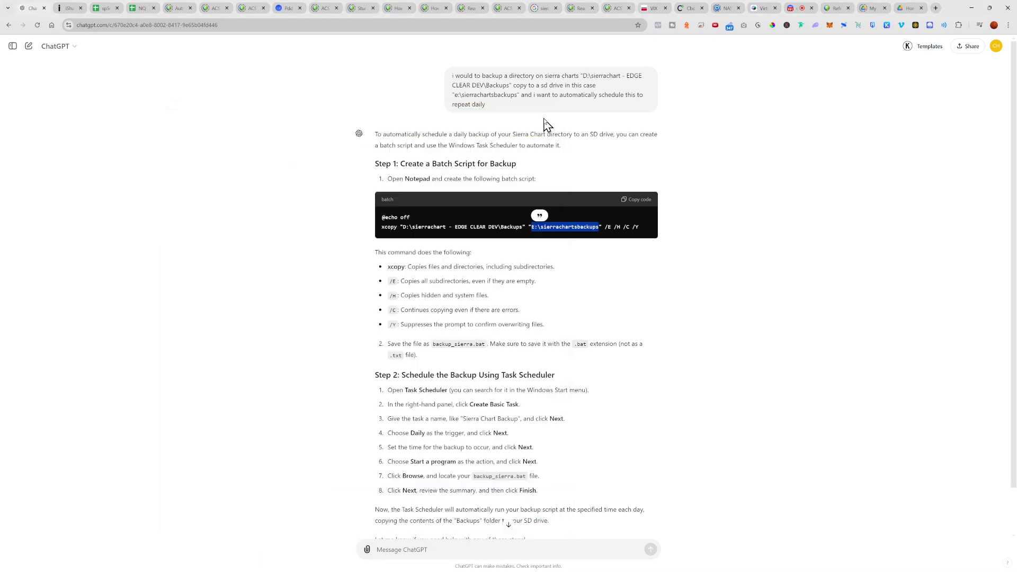
Step: Start a new basic task in Task Scheduler and give it a name for the Sierra Chart backup
scroll(477, 382, down, 1)
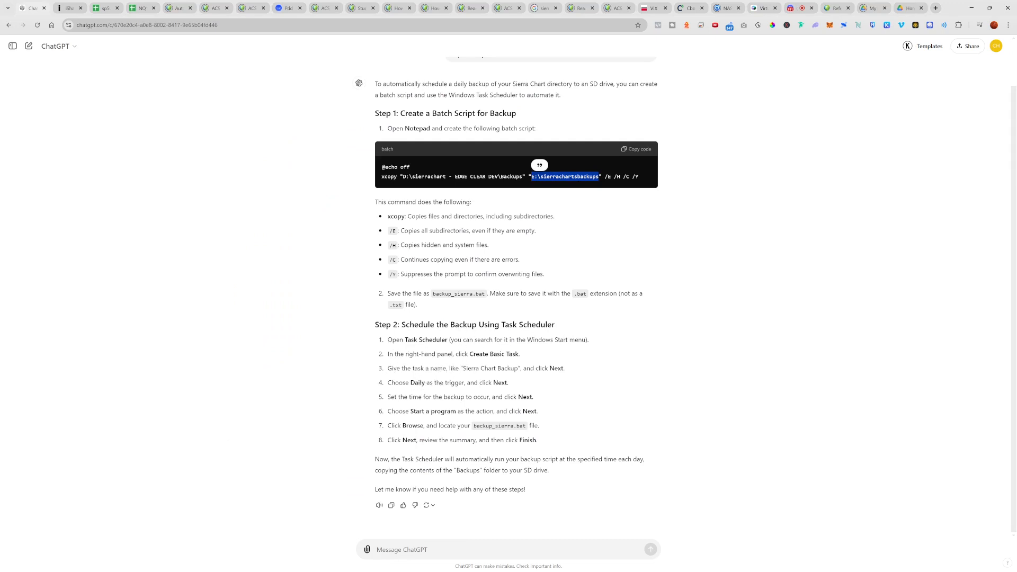
key(alt+Tab)
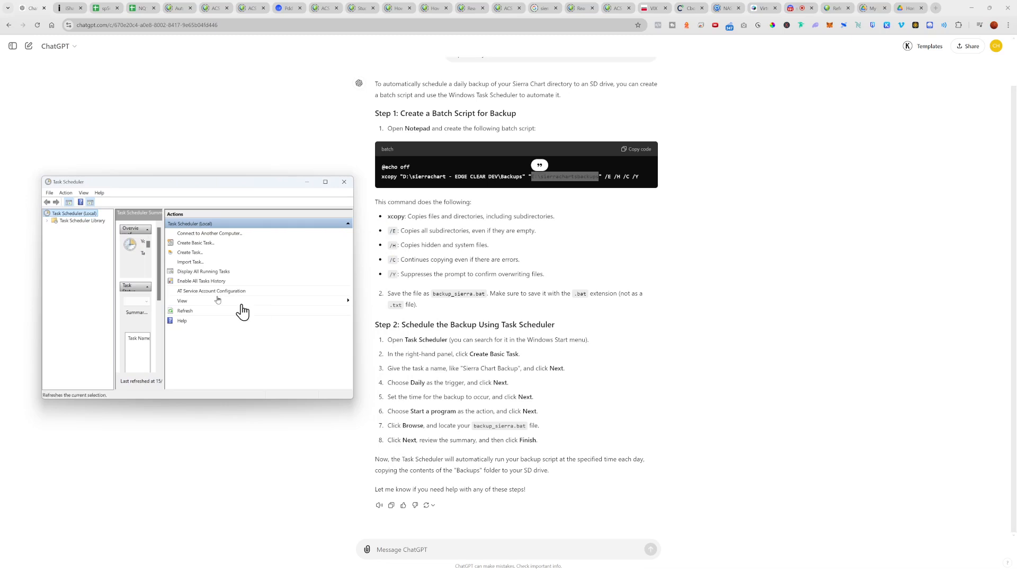
click(63, 194)
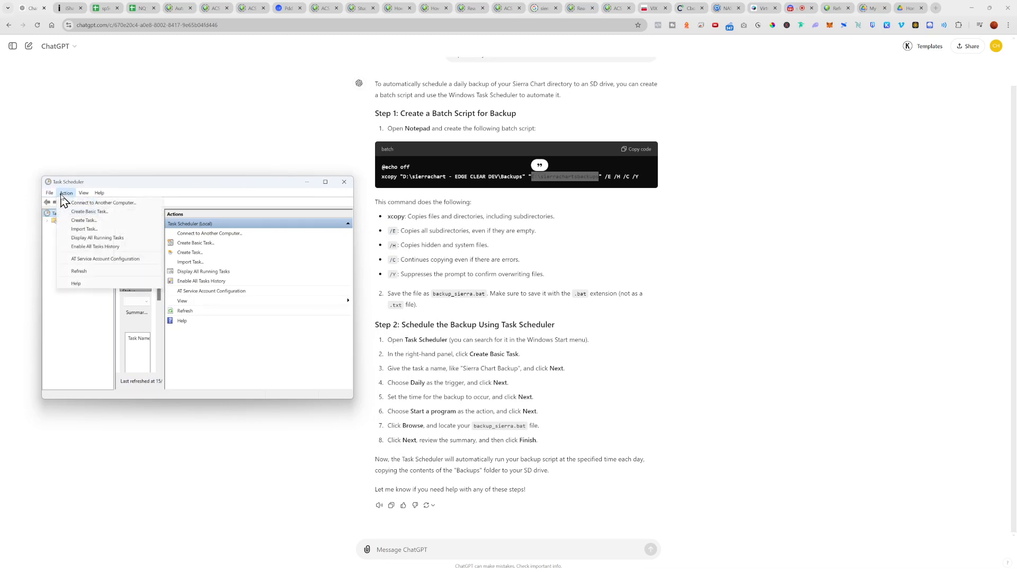
click(71, 211)
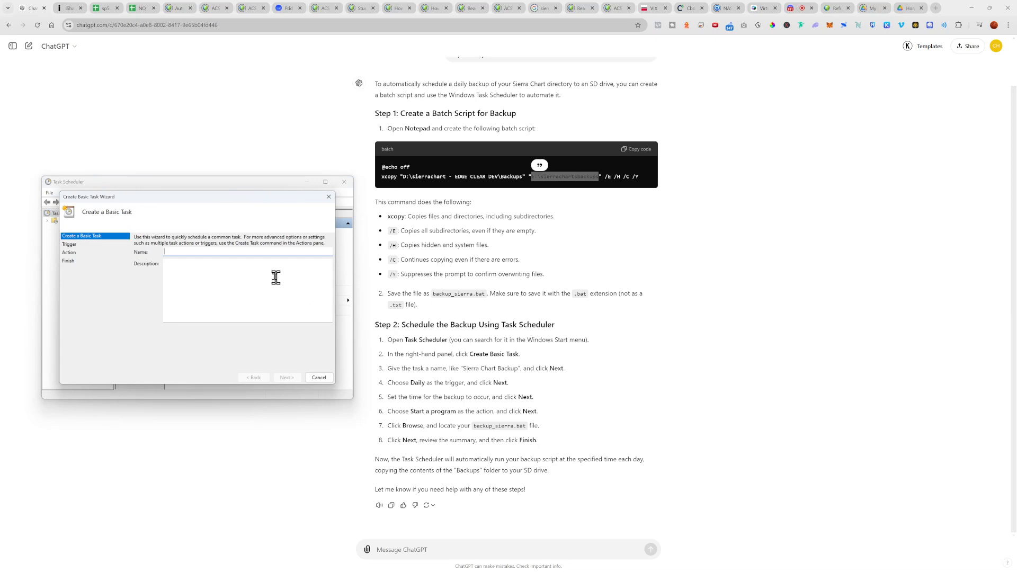
text(sierr charts backup)
click(288, 377)
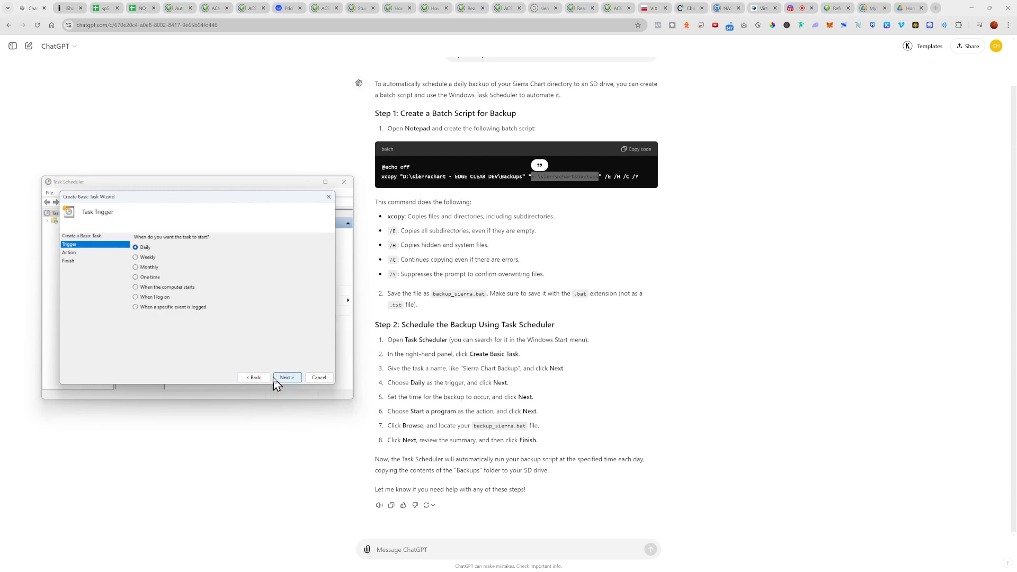
Step: Accept the Daily trigger recurring every 1 day and Start a program as the task's action
click(287, 378)
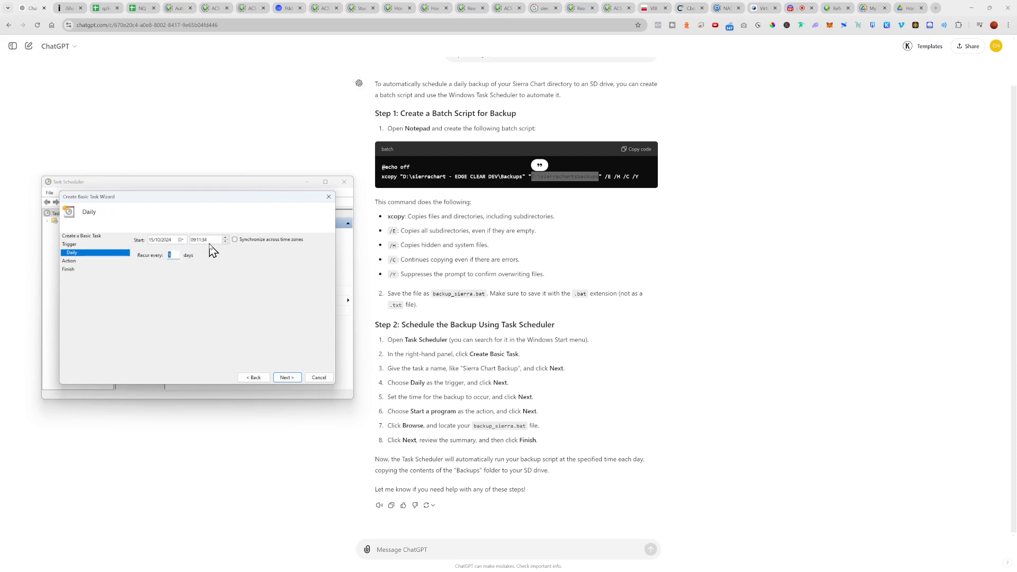
click(286, 378)
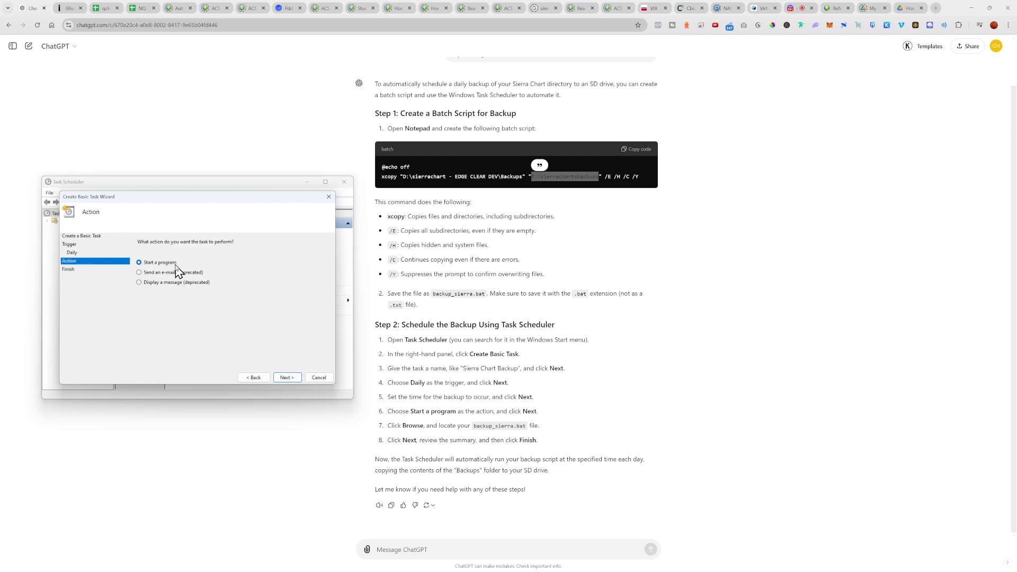
click(279, 375)
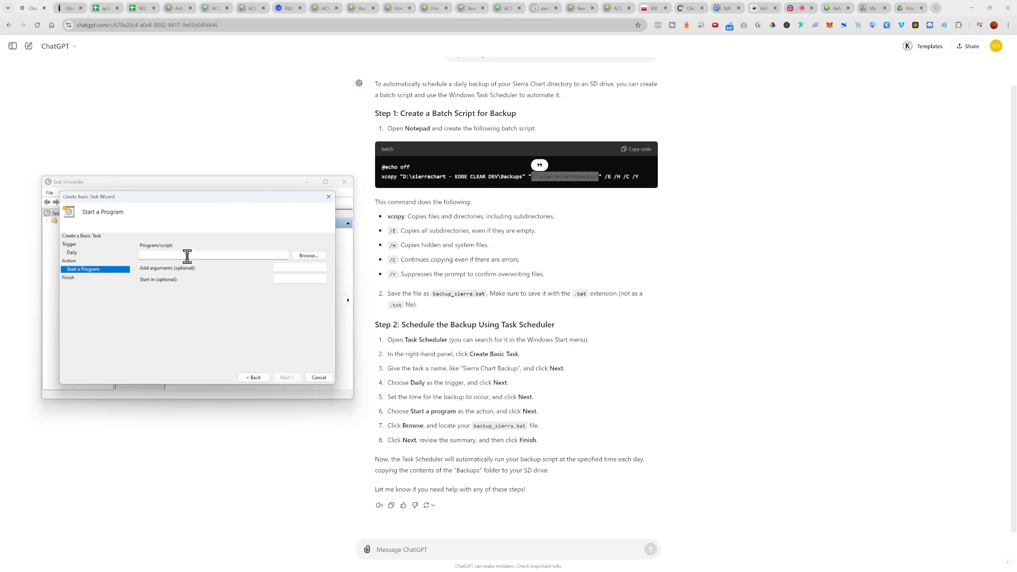
Step: Choose Sierrachartsbackupdailyscript.bat from the Desktop as the program the task runs
click(301, 258)
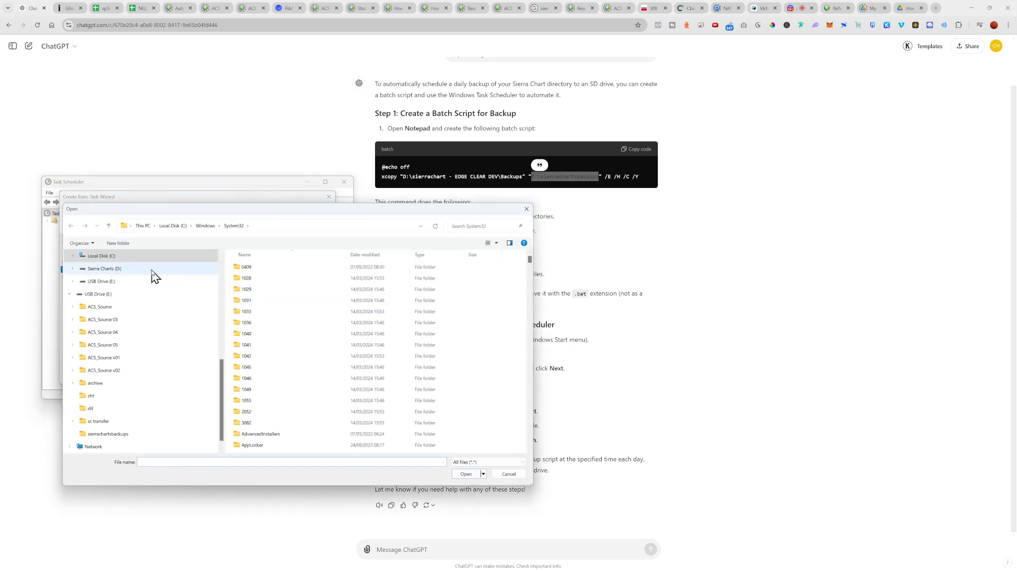
scroll(138, 297, up, 5)
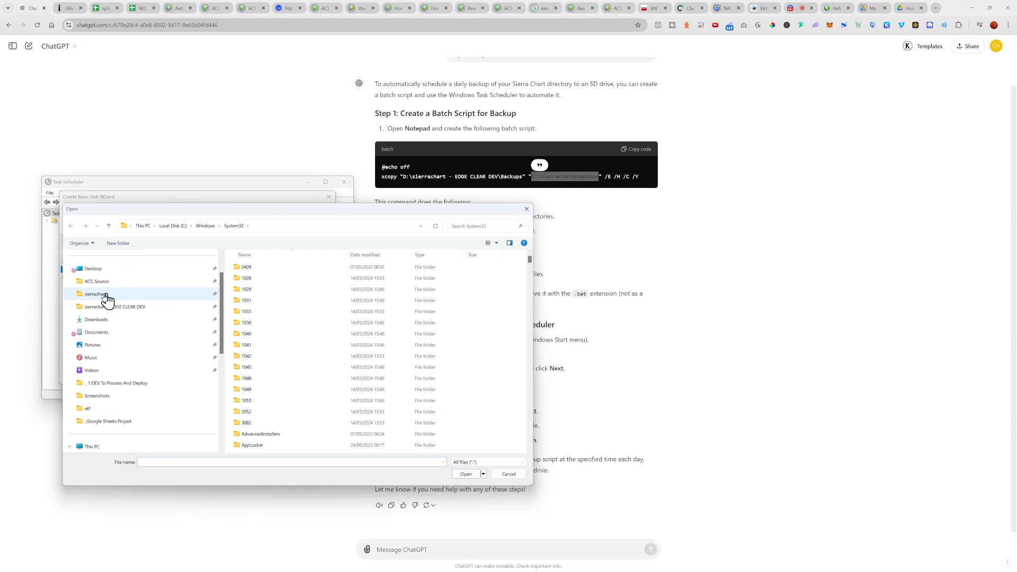
click(94, 269)
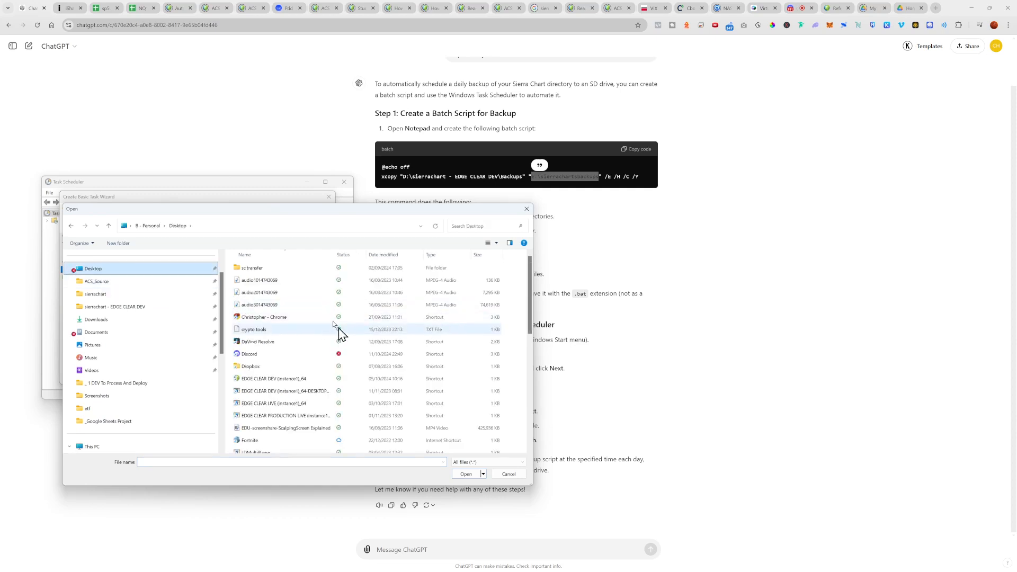
click(254, 461)
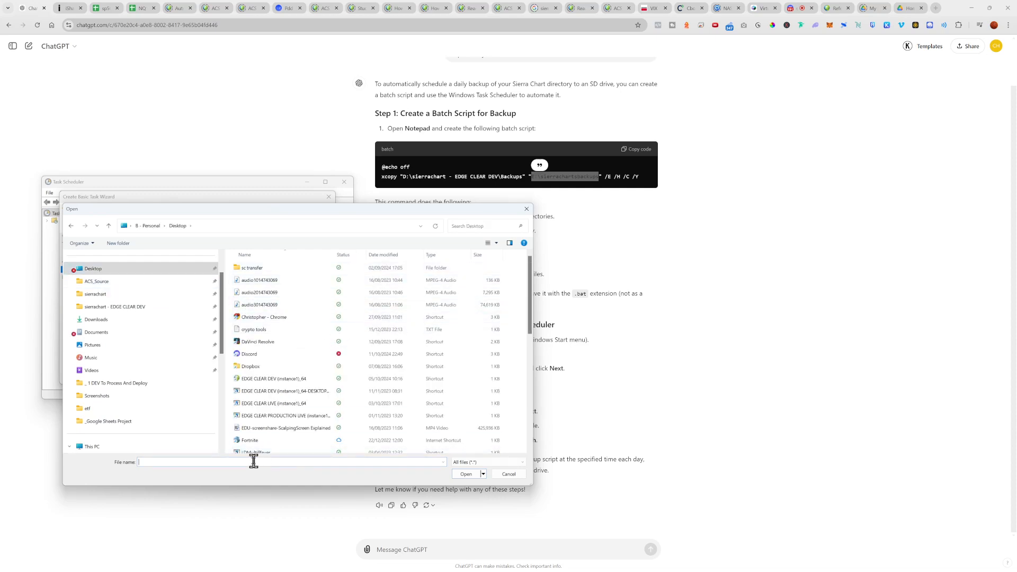
text(si)
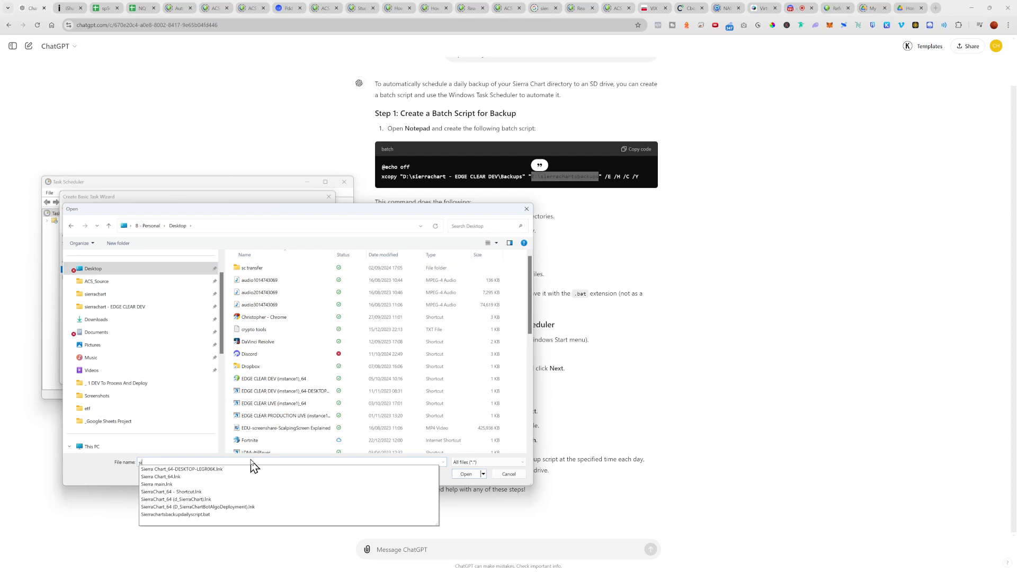
click(201, 515)
click(466, 475)
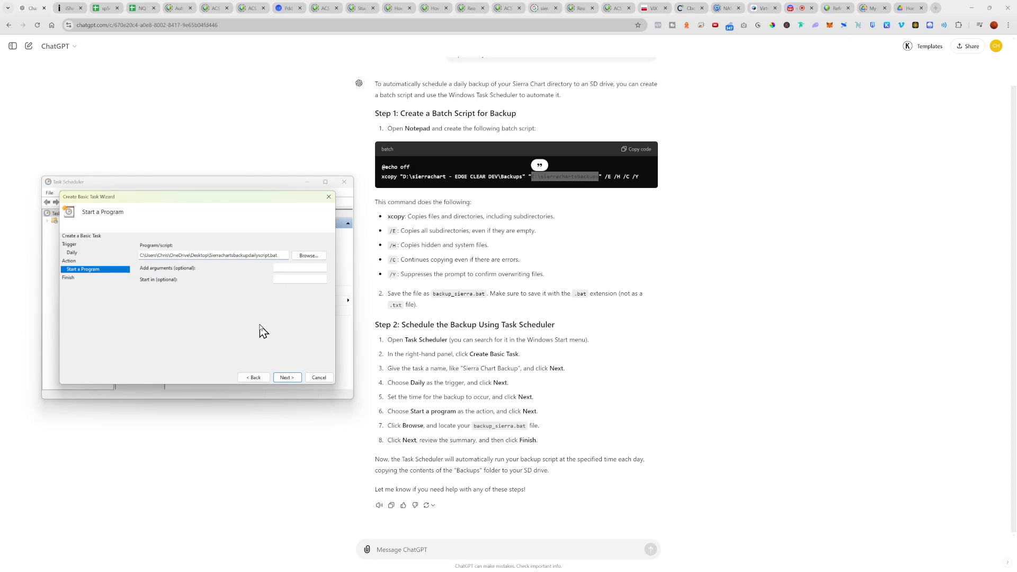
Step: Finish creating the daily backup task and run it on demand from the Task Scheduler Library
click(291, 380)
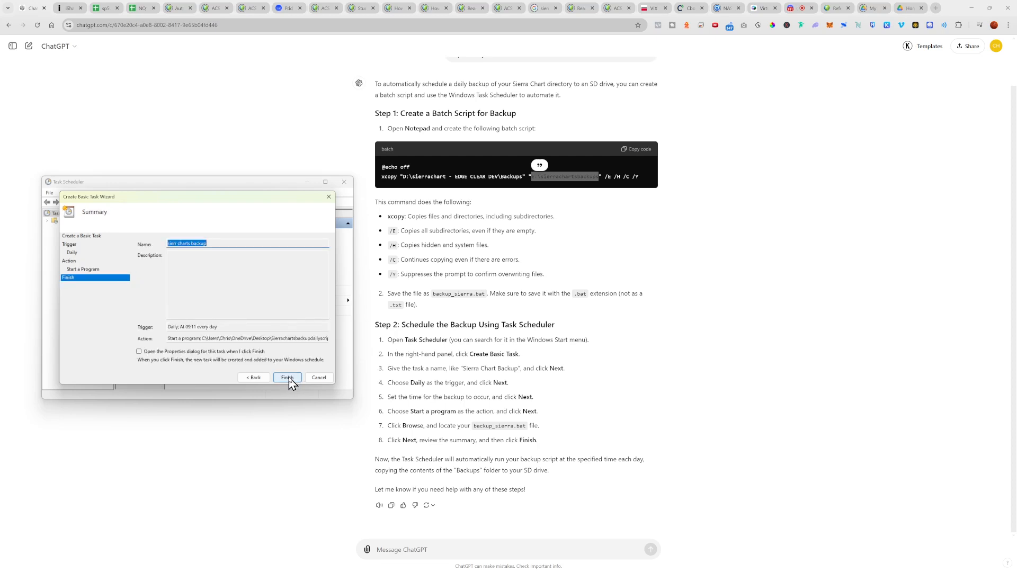
click(289, 378)
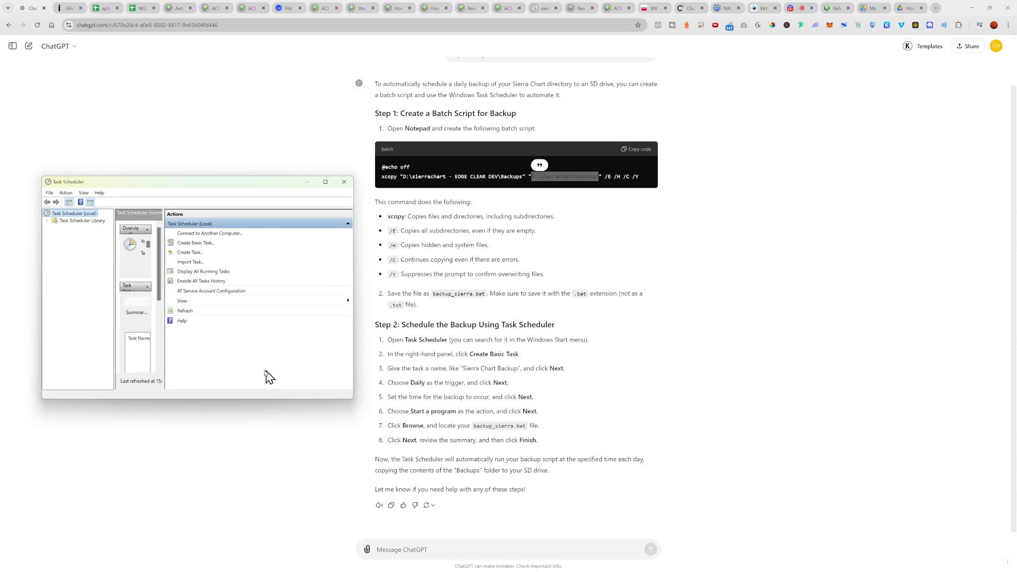
click(71, 221)
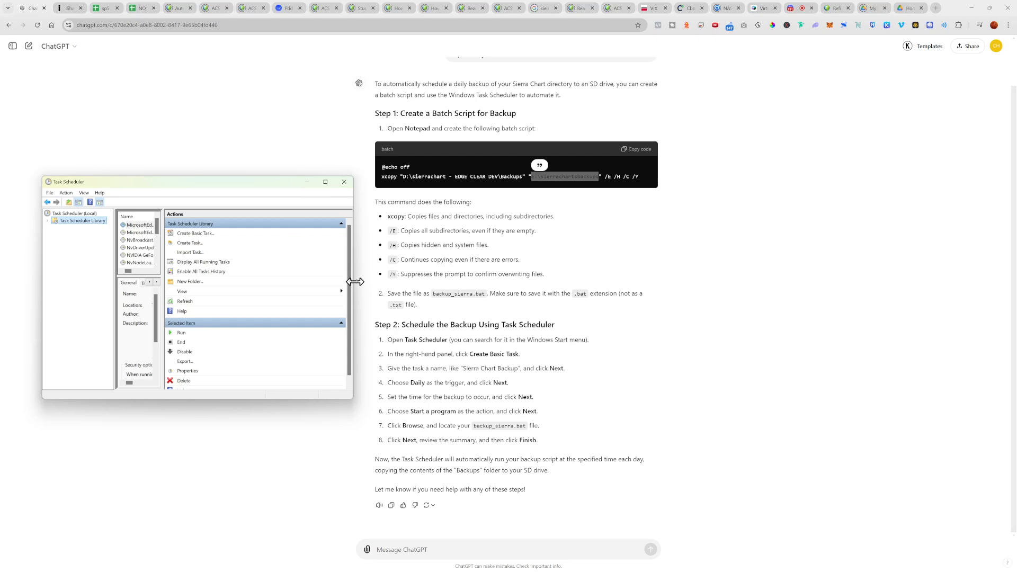
drag(354, 281, 475, 282)
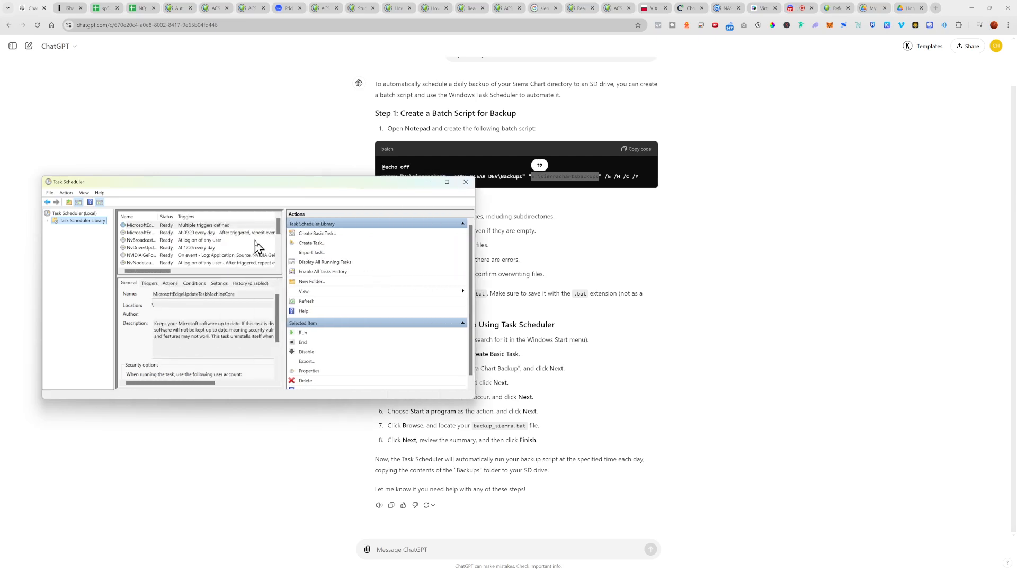
drag(278, 234, 277, 259)
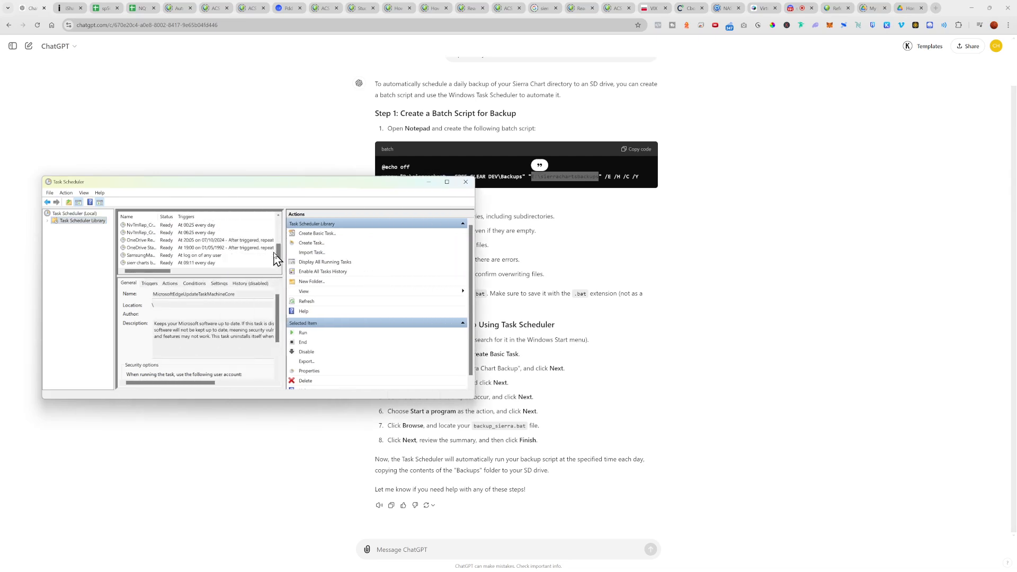
click(168, 264)
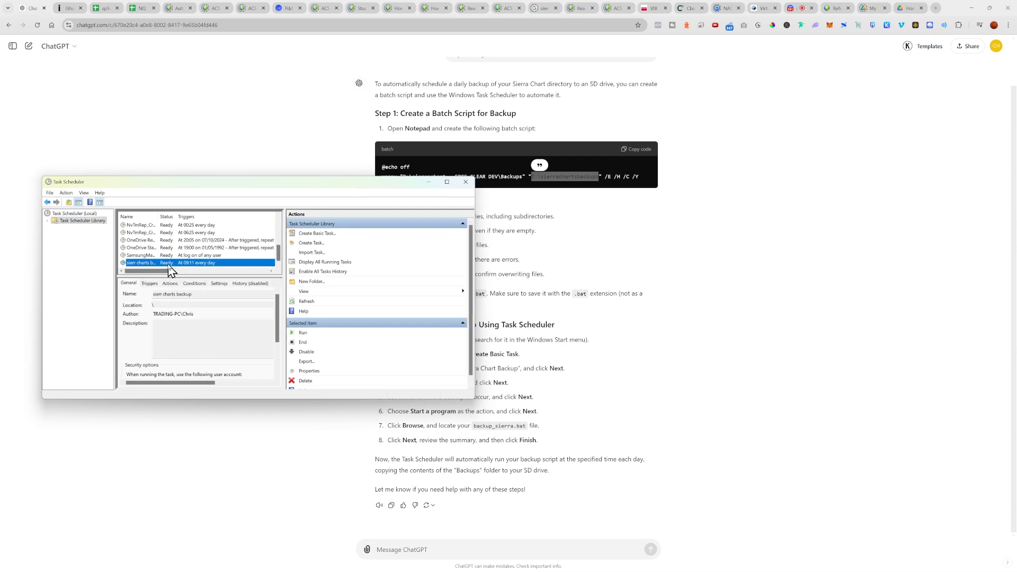
right_click(168, 268)
click(176, 268)
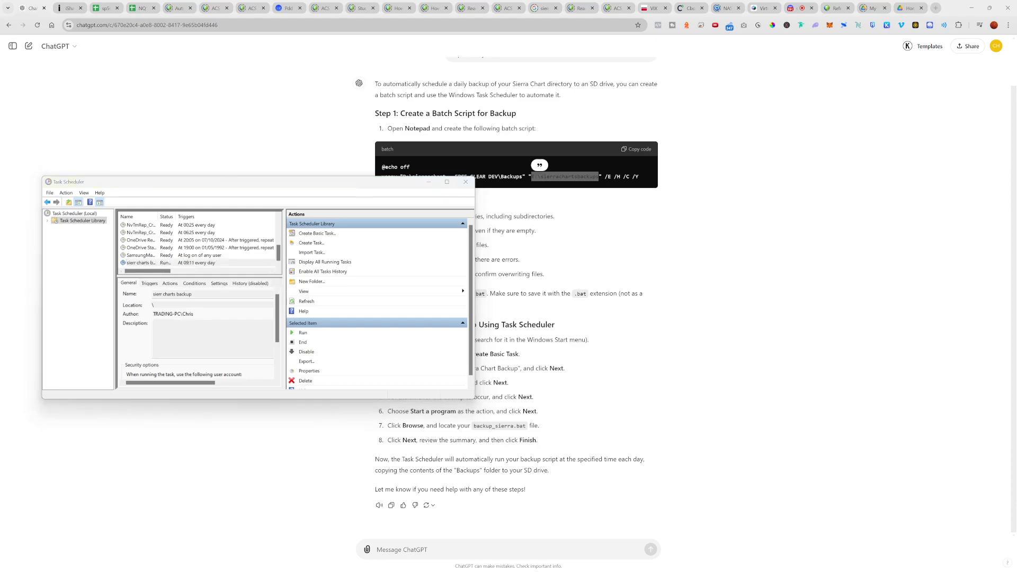
drag(260, 190, 394, 213)
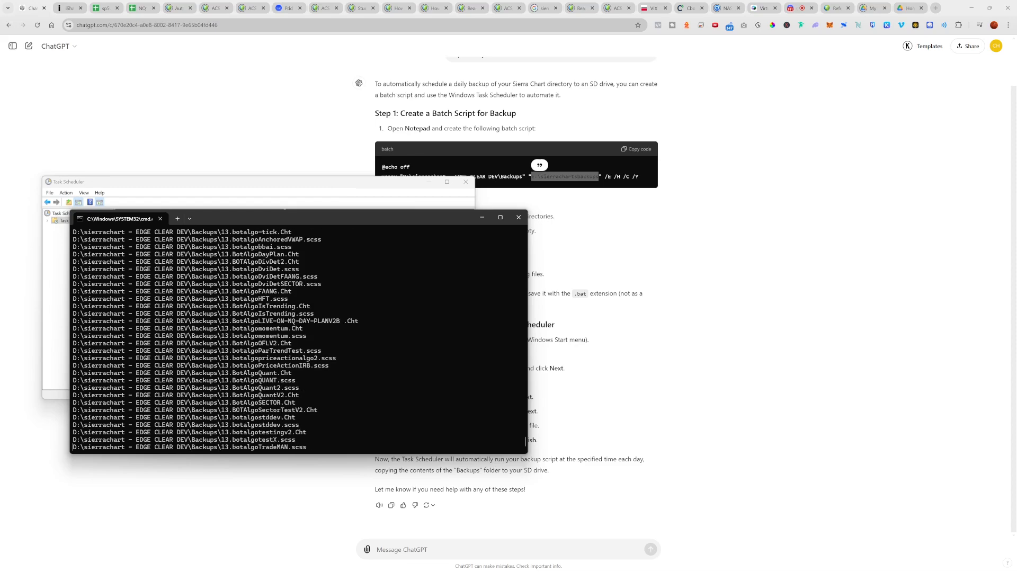
Step: Examine the files being copied into the sierrachartsbackups folder on USB Drive (E:) in File Explorer, and close the window
key(alt+Tab)
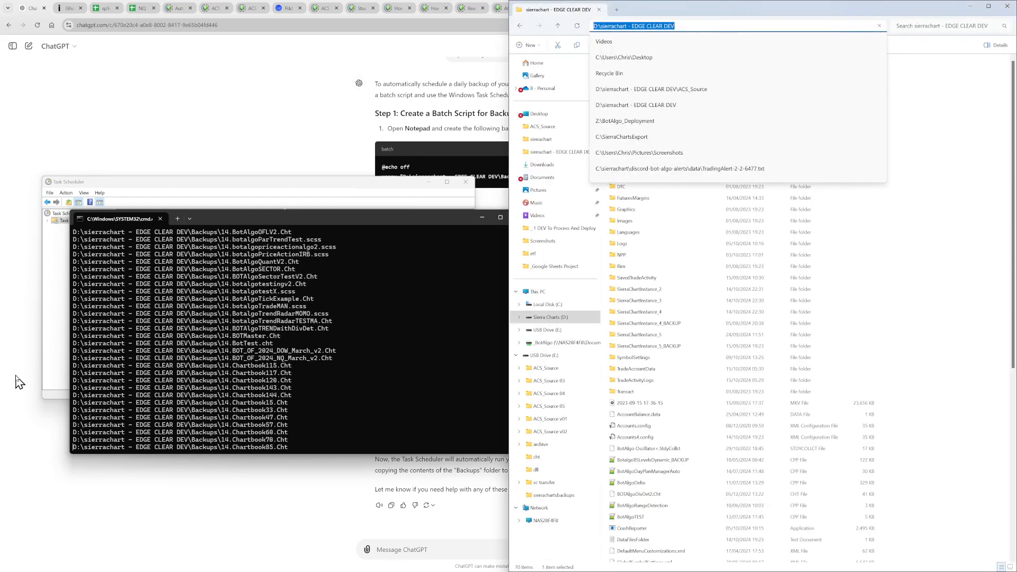
click(546, 329)
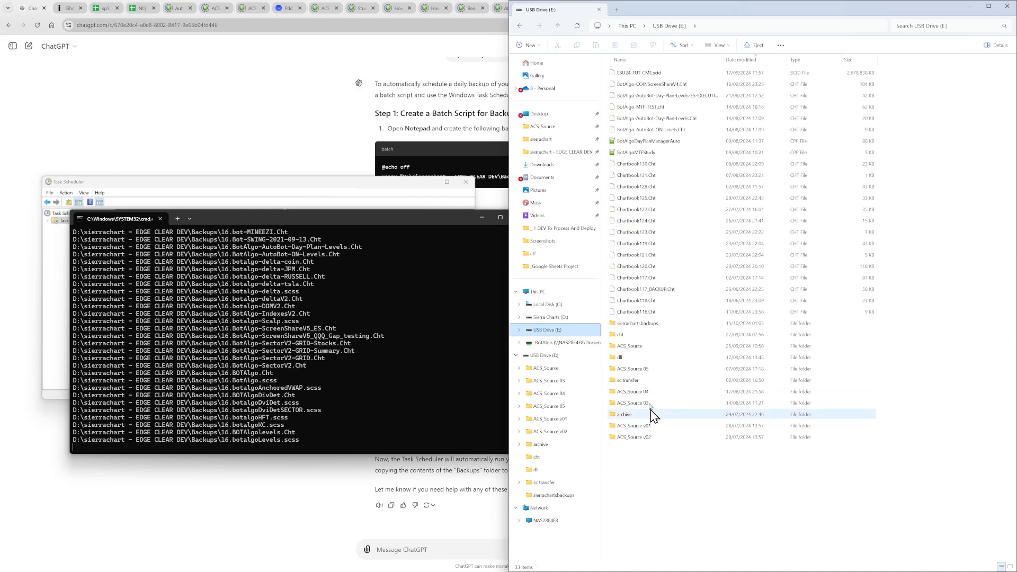
double_click(560, 332)
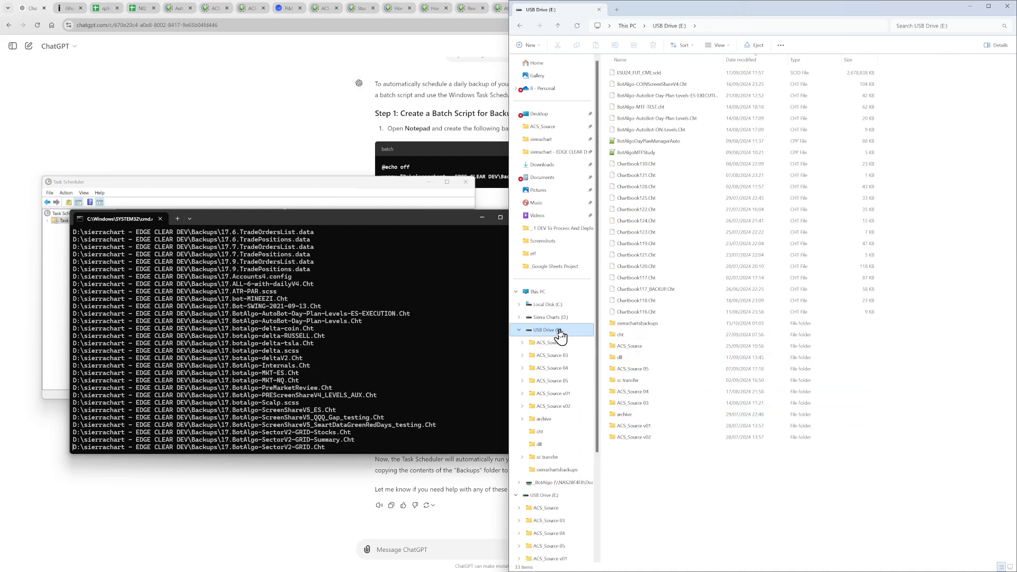
double_click(636, 324)
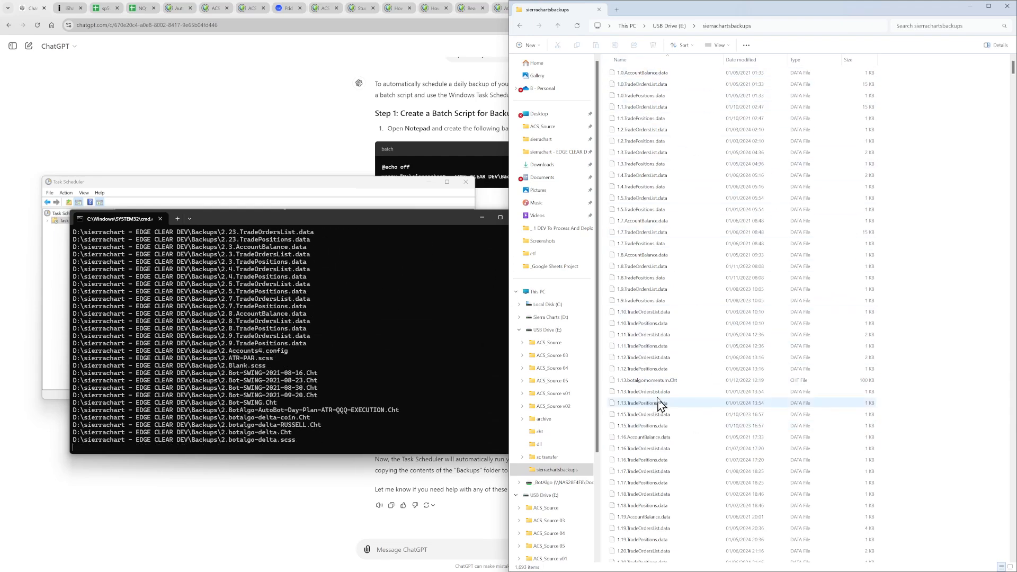
scroll(716, 320, down, 14)
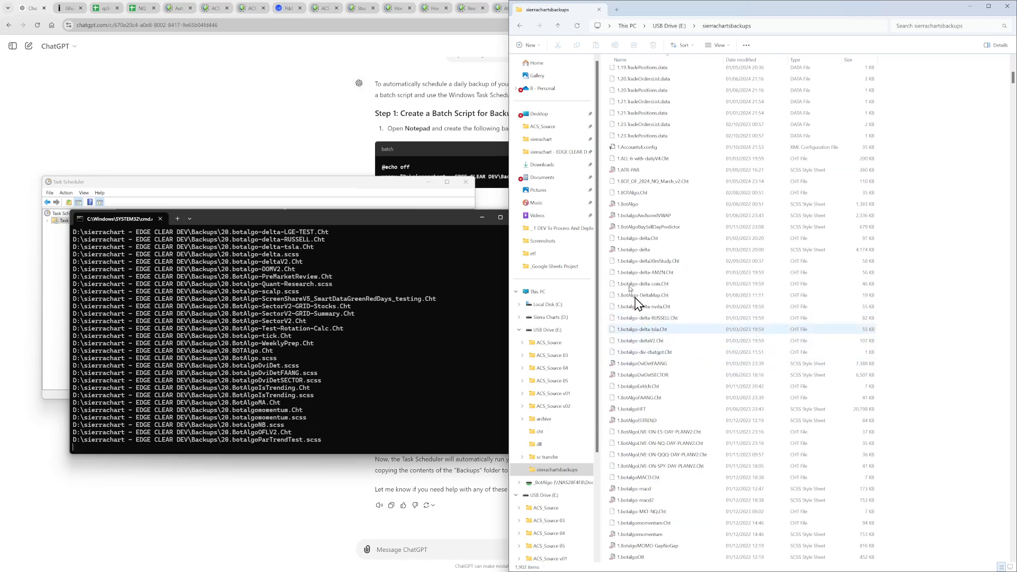
scroll(683, 371, down, 5)
scroll(684, 387, down, 20)
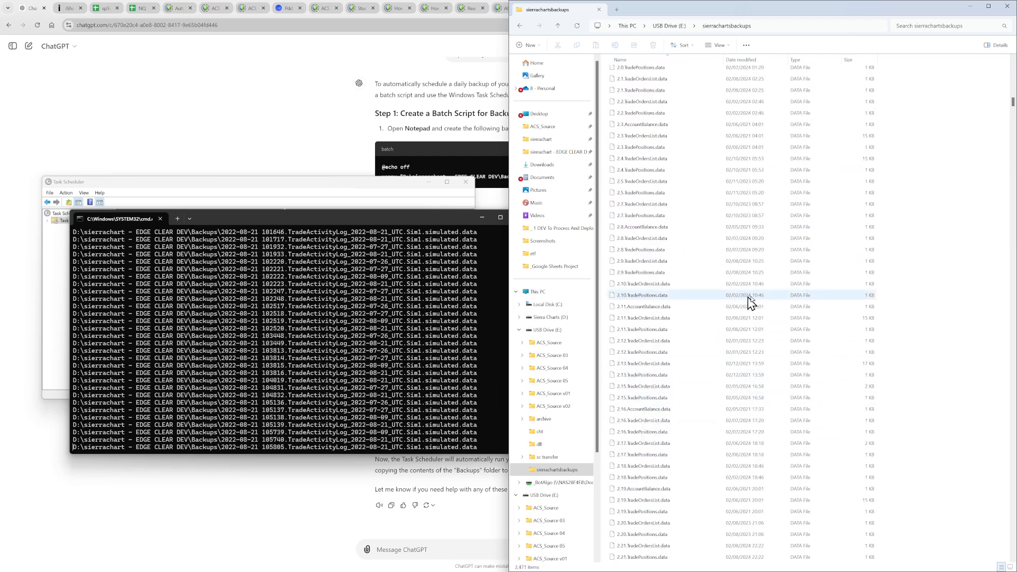
scroll(681, 368, down, 7)
scroll(680, 368, down, 6)
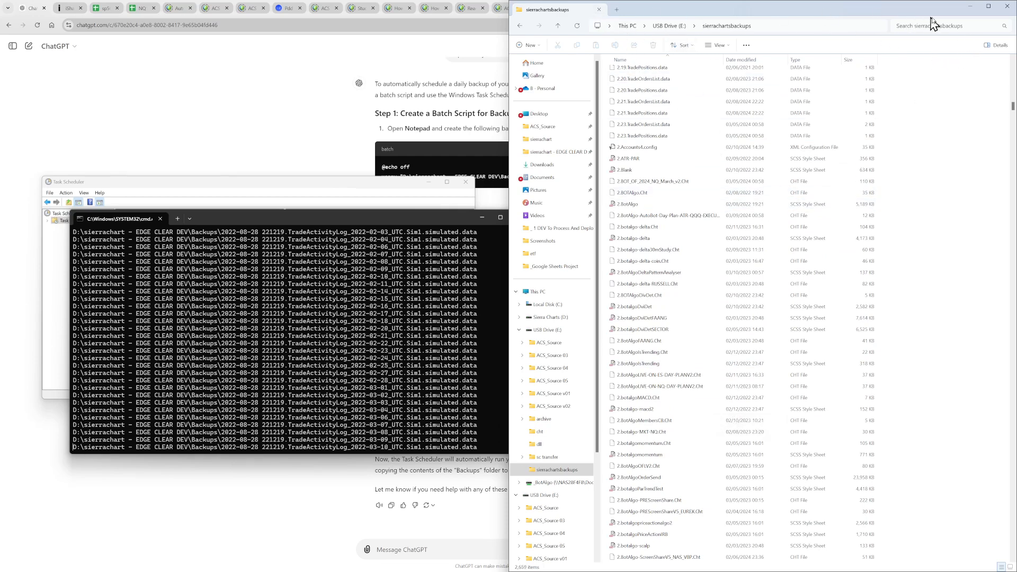
click(1006, 8)
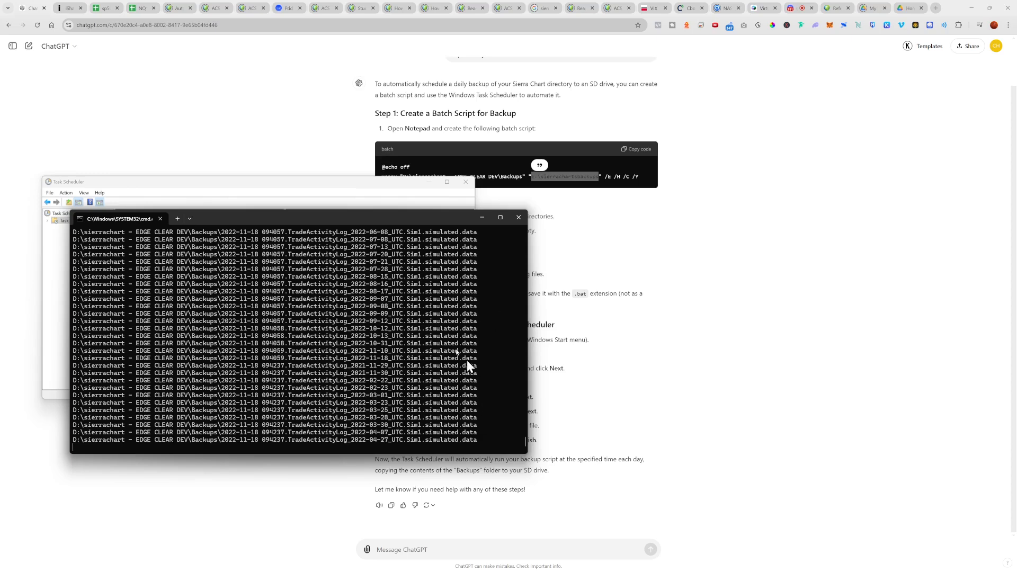
drag(418, 217, 450, 214)
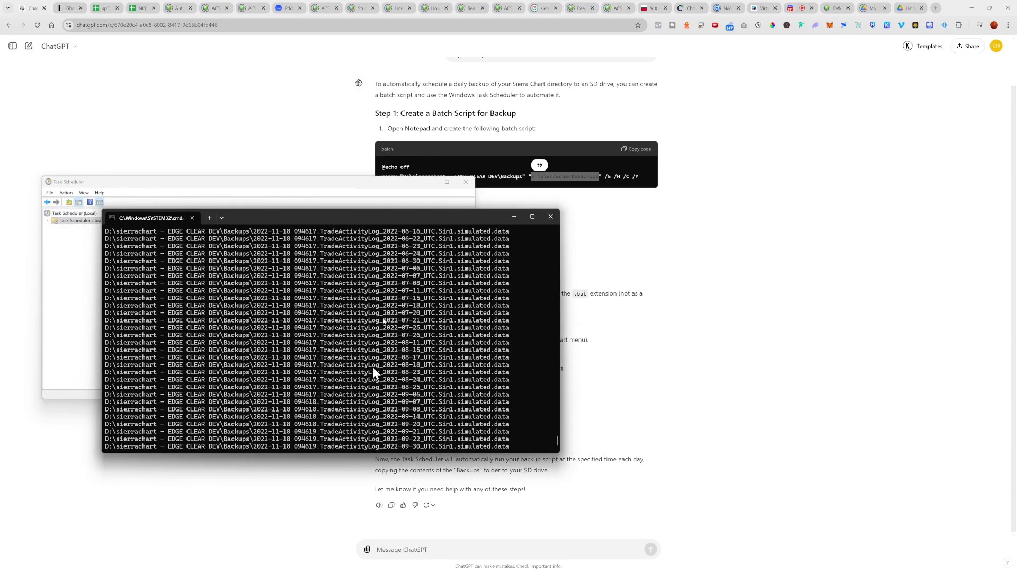
drag(437, 223, 400, 220)
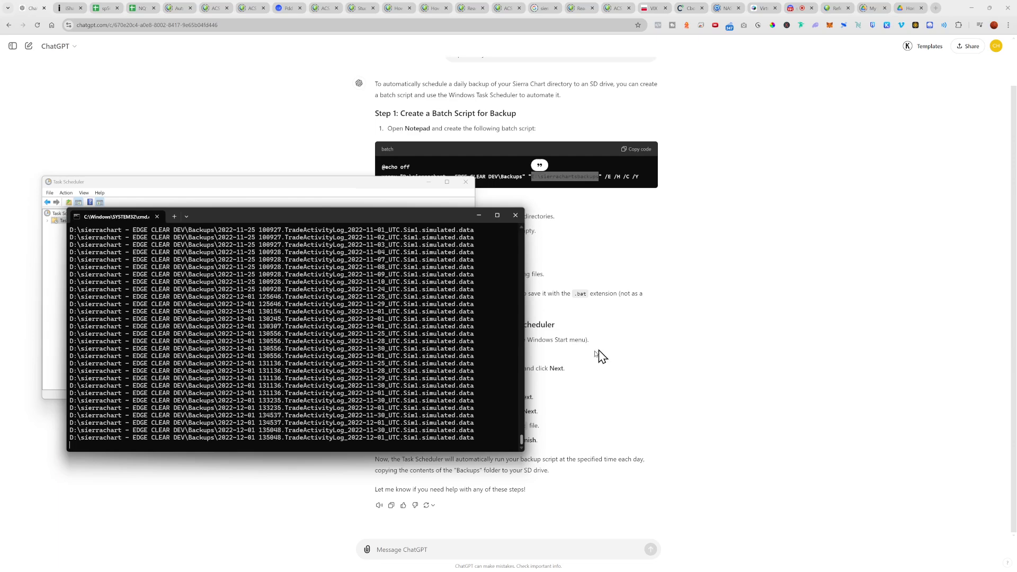
click(602, 371)
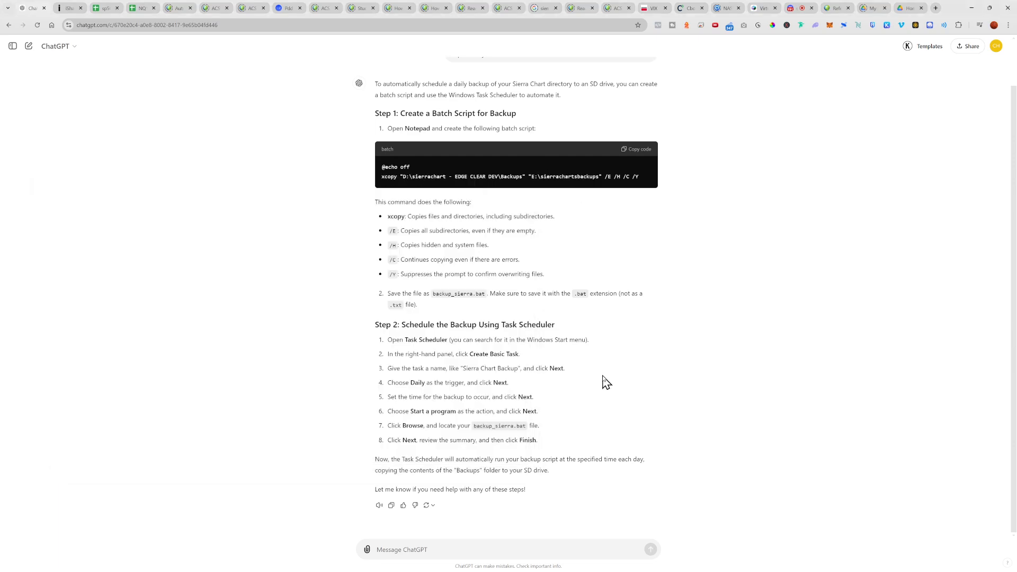
key(alt+Tab)
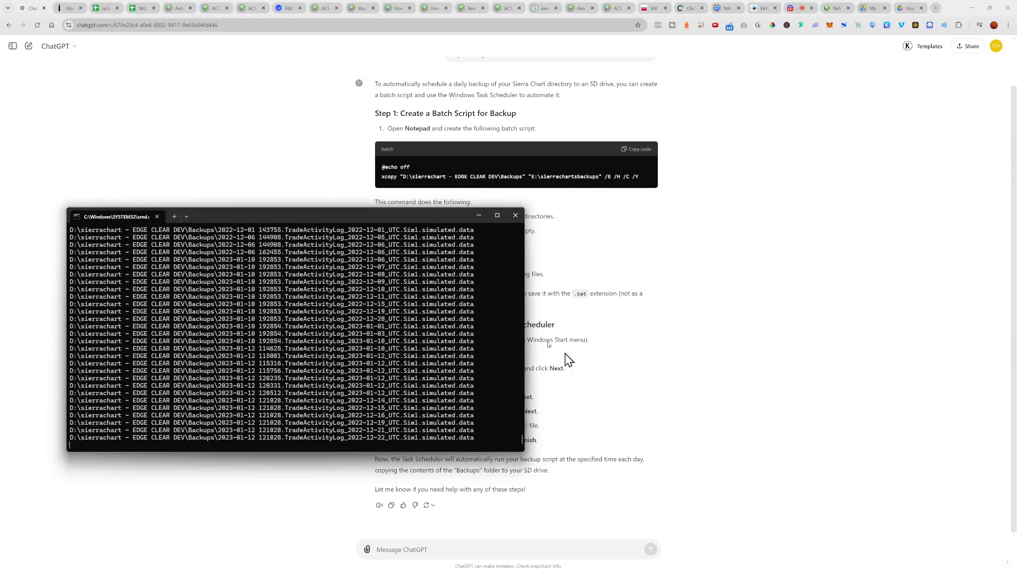